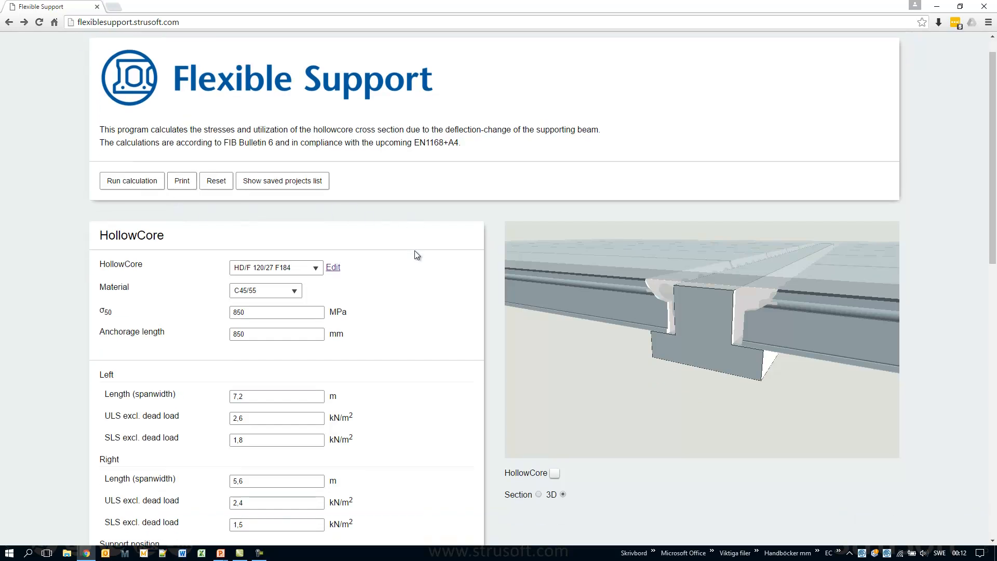
- Look through the hollowcore sections available for the slab
scroll(415, 251, "down", 3)
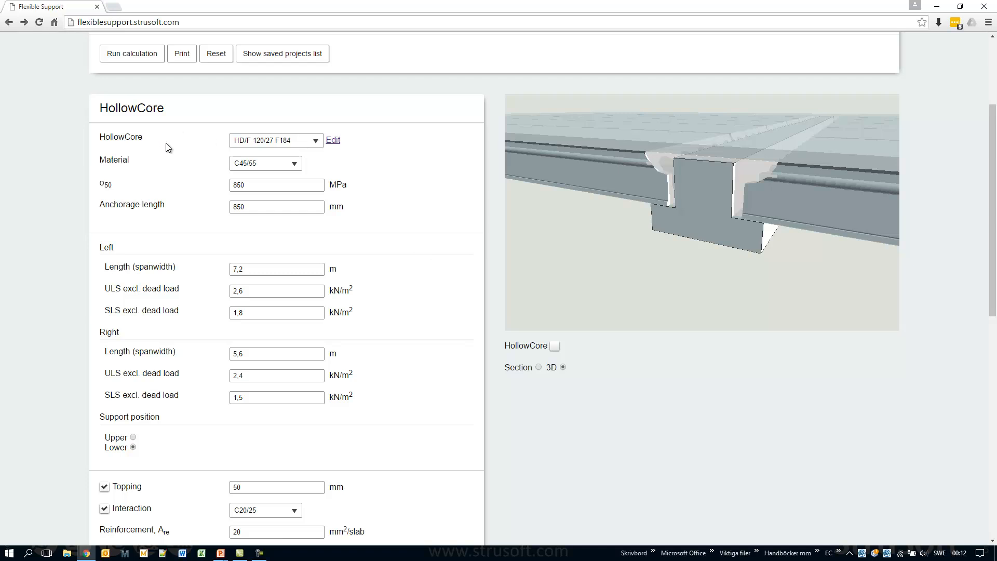
left_click(310, 142)
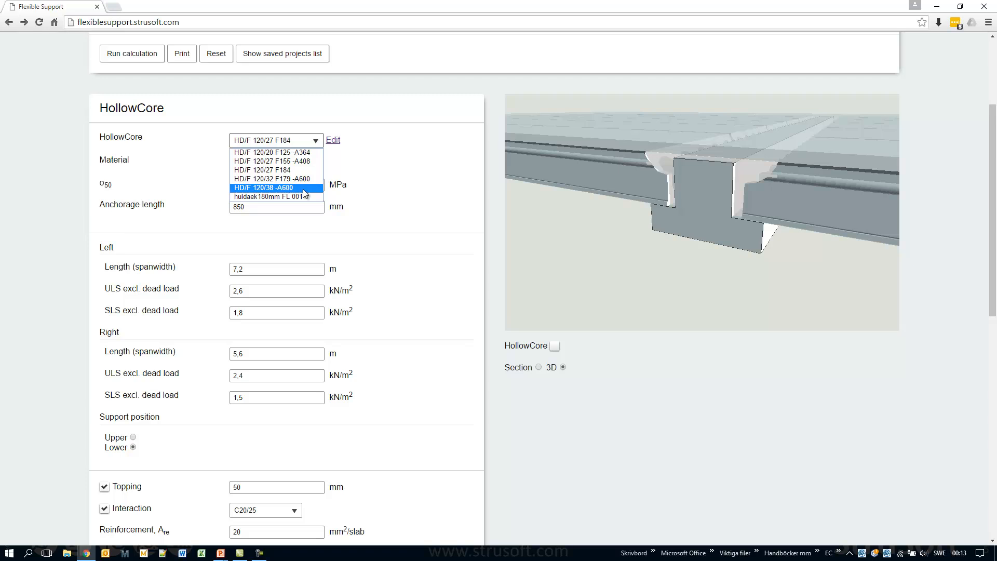
scroll(317, 115, "up", 3)
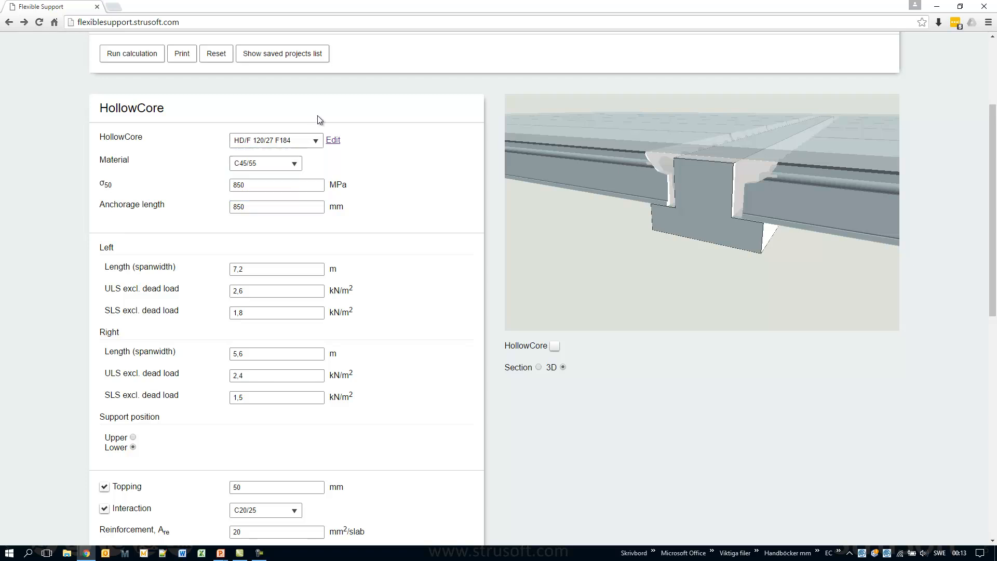
- Examine the section info, geometry, section values and strand pattern of HD/F 120/20 F125 -A364 in the section editor, and return to the start page
left_click(147, 46)
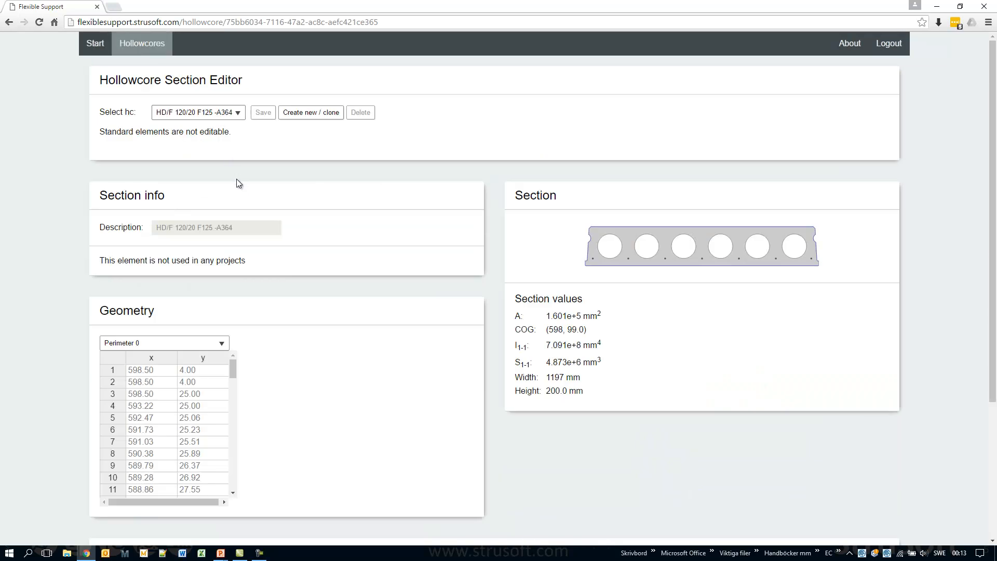
scroll(329, 219, "down", 1)
scroll(330, 219, "up", 1)
scroll(278, 147, "down", 2)
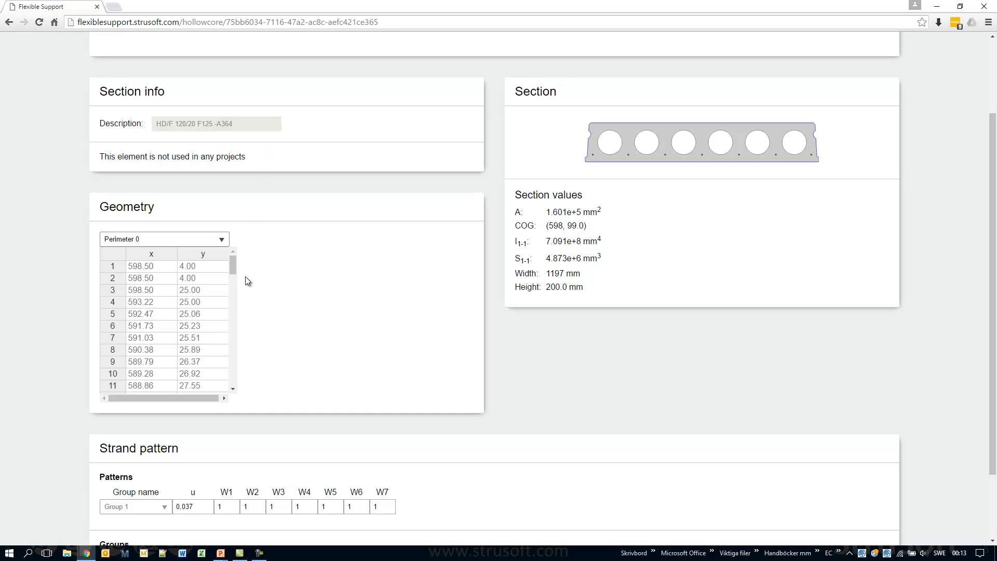
scroll(263, 309, "down", 2)
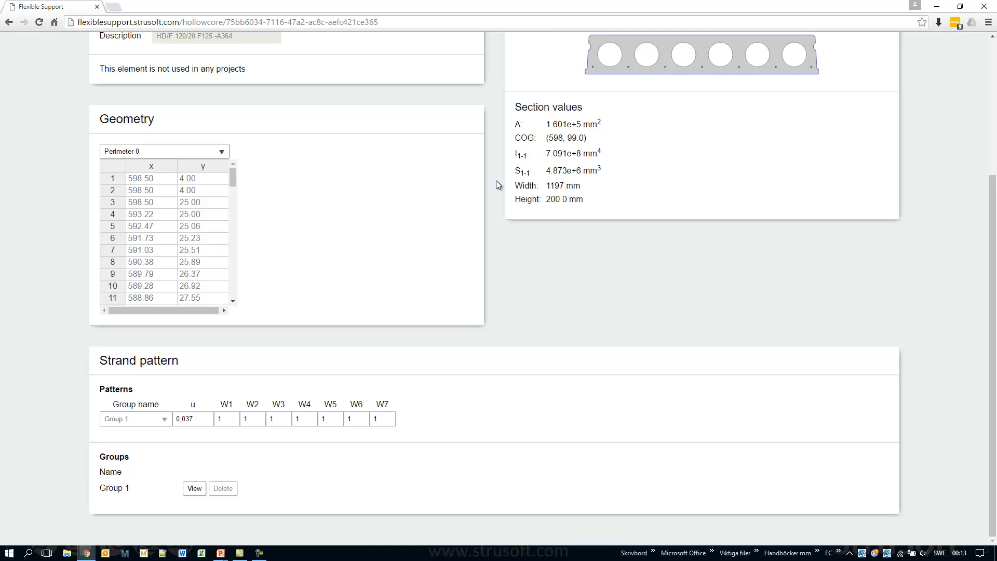
scroll(514, 273, "up", 2)
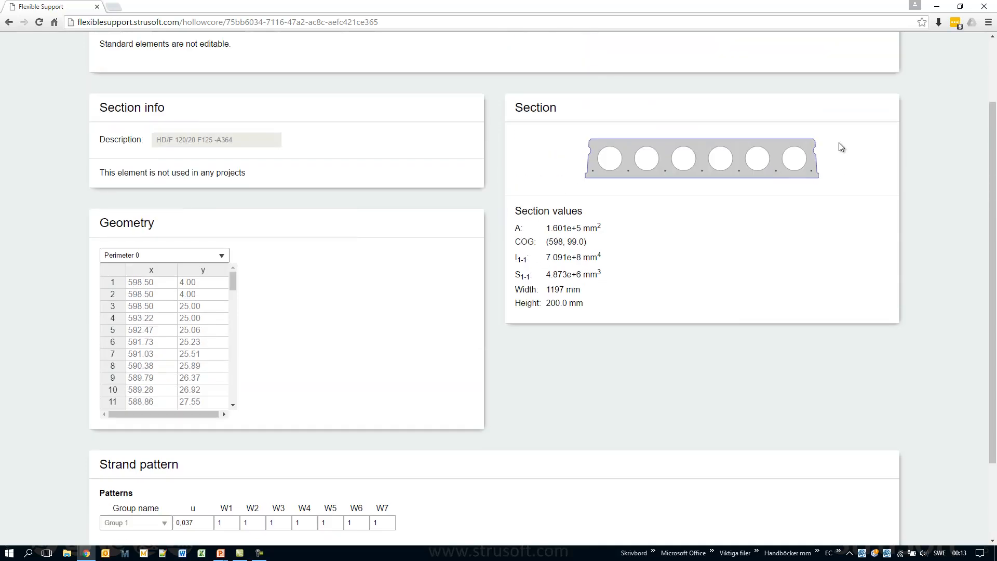
scroll(626, 182, "up", 2)
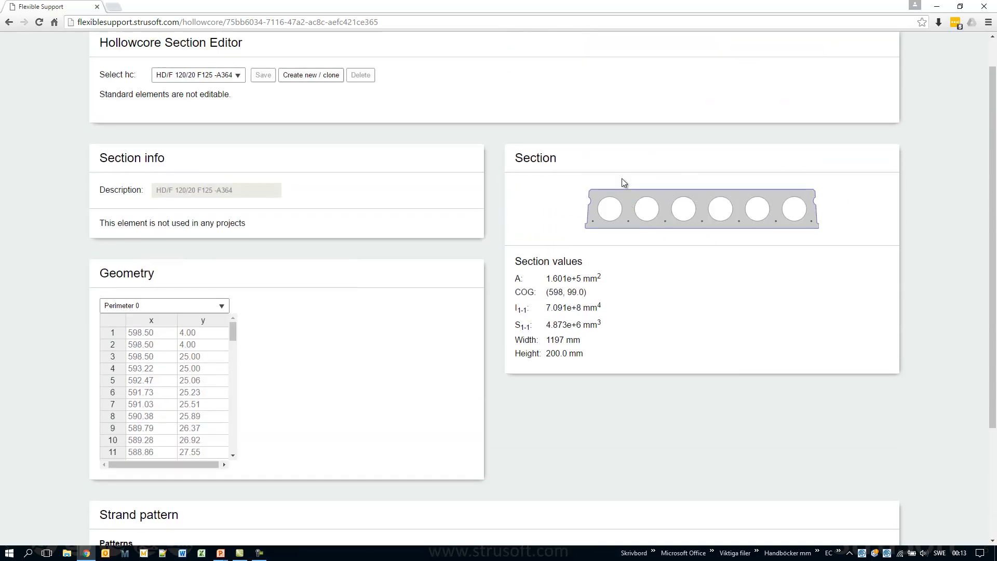
left_click(95, 43)
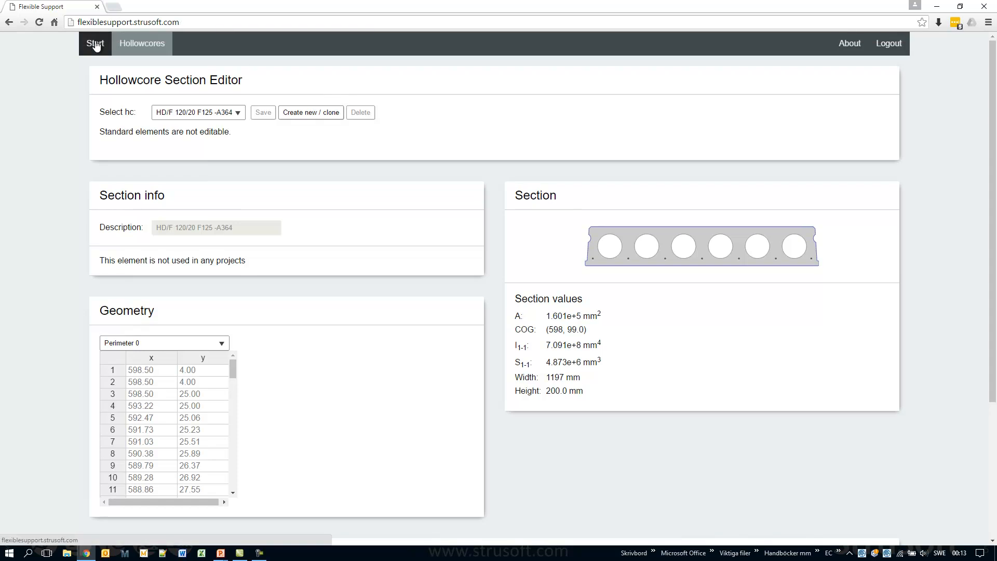
- Examine the connection between the beam and the hollowcore slabs up close in the 3D model
left_click(244, 341)
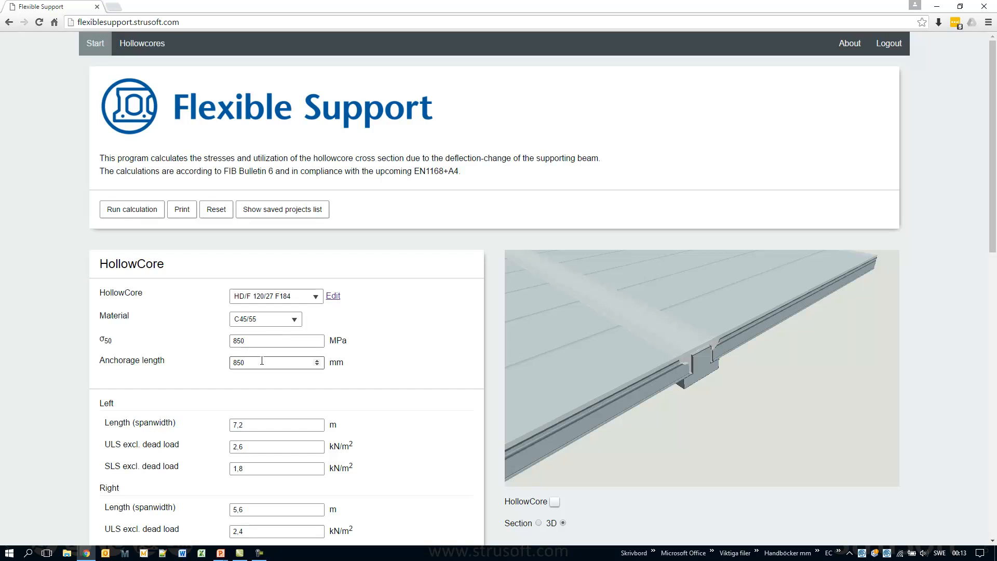
scroll(425, 358, "down", 4)
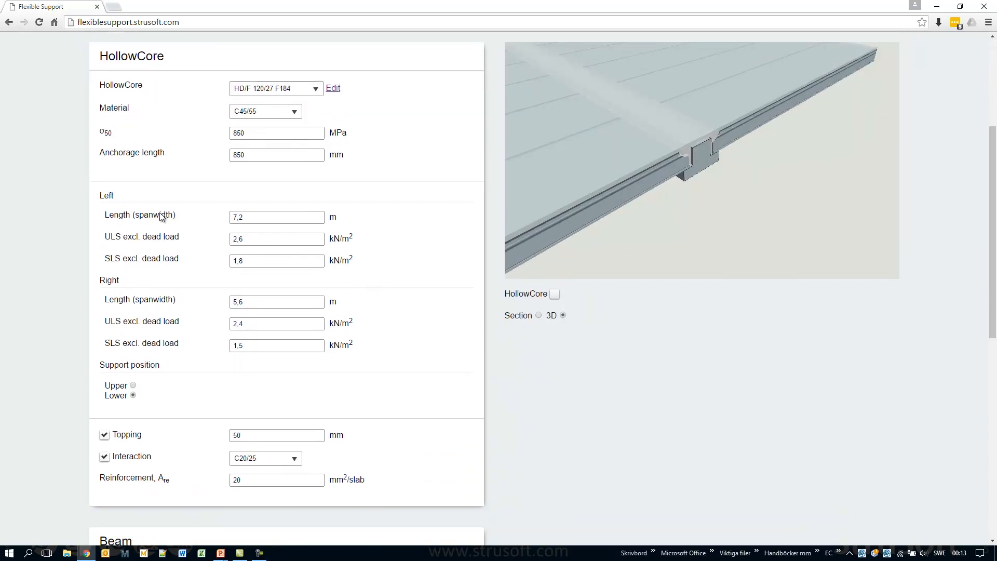
left_click_drag(714, 144, 678, 142)
scroll(678, 141, "down", 3)
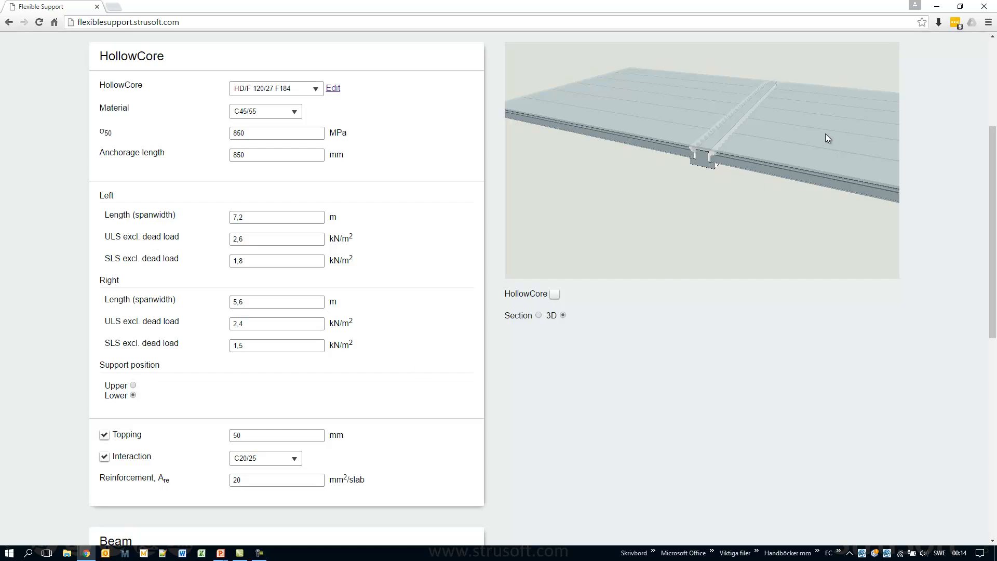
scroll(828, 139, "up", 5)
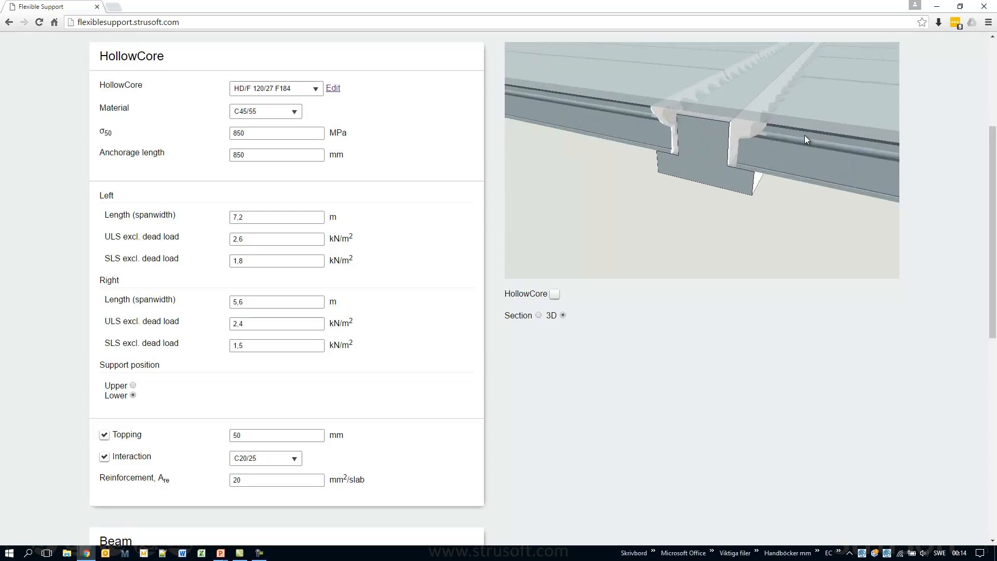
scroll(805, 139, "up", 1)
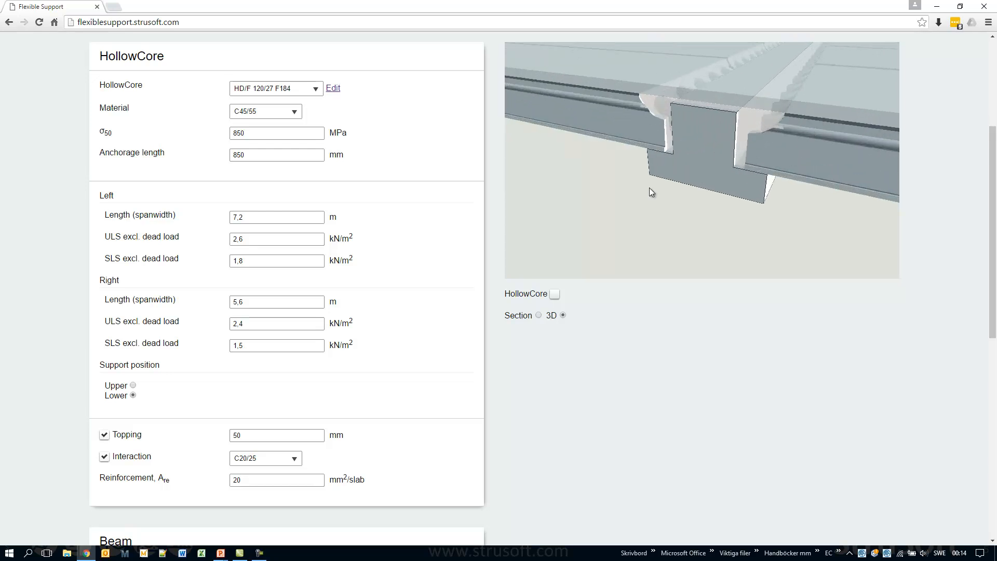
- Try the upper support position for the slabs and restore the lower one
left_click(133, 385)
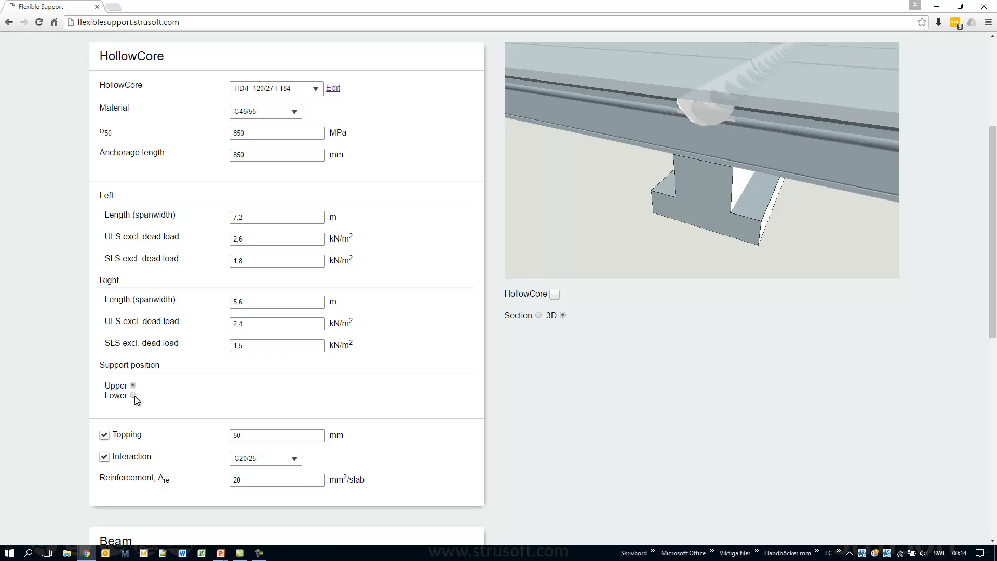
left_click(133, 396)
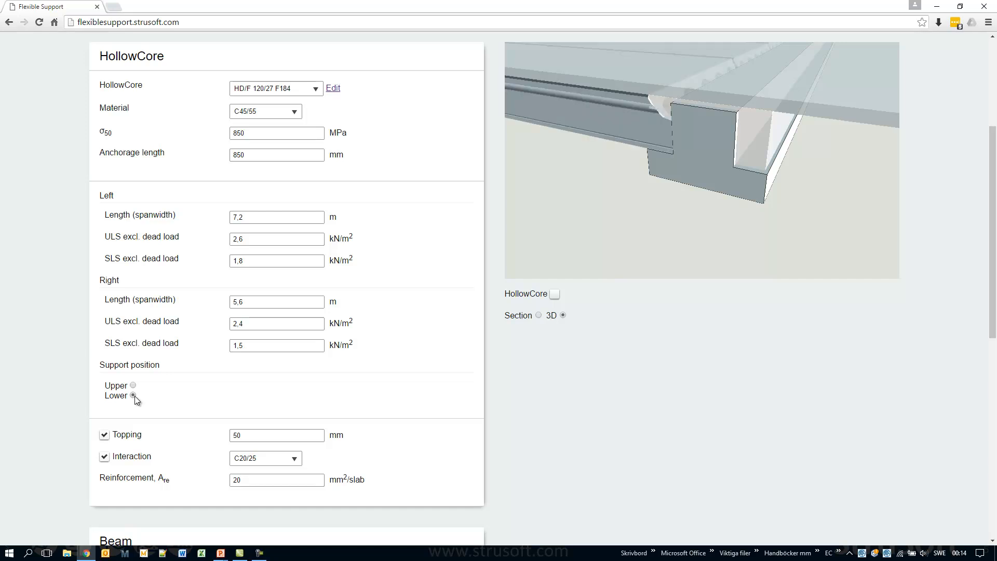
- Turn the topping off and on again, and set its thickness to 100 mm
left_click(104, 436)
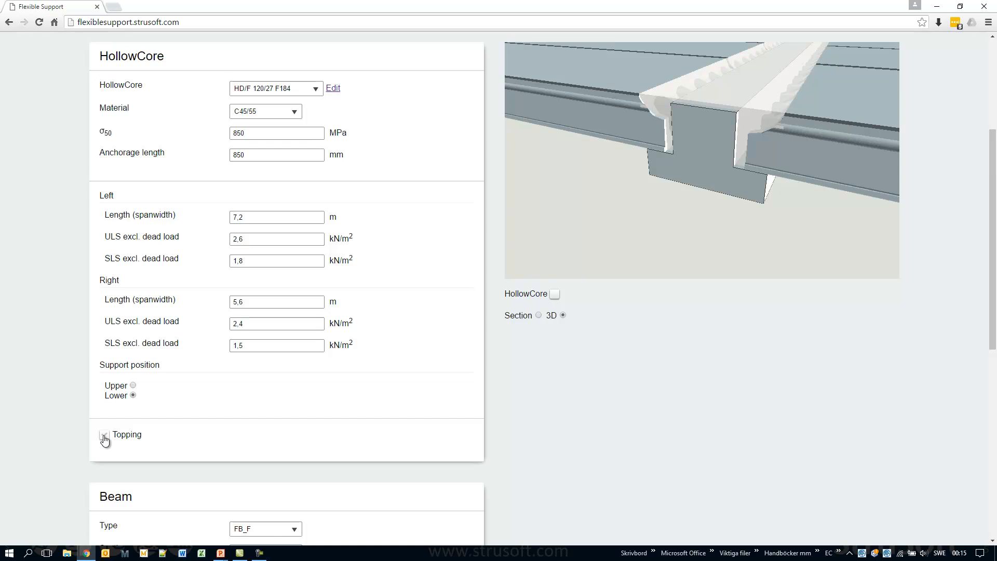
left_click(104, 437)
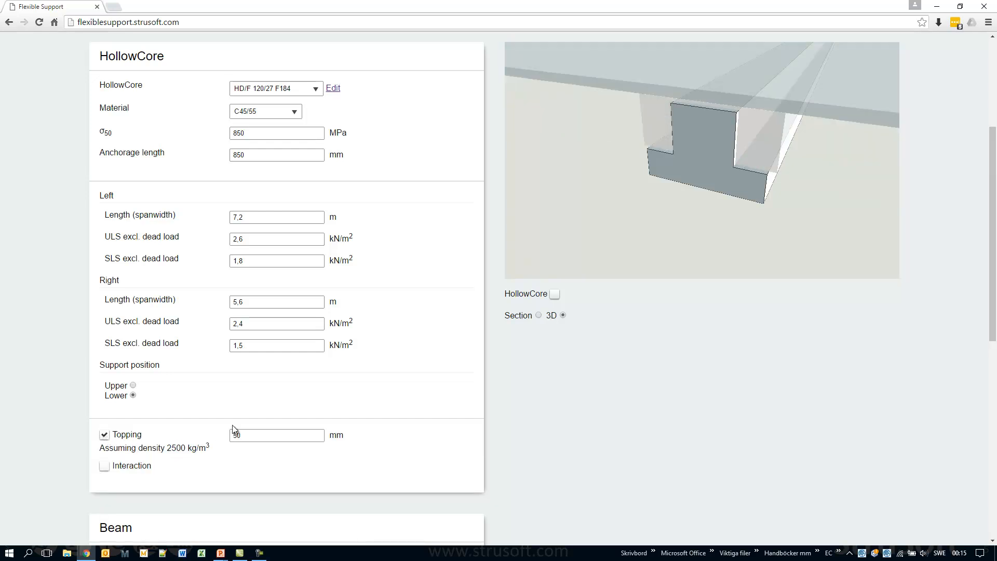
left_click_drag(254, 432, 166, 439)
type("100")
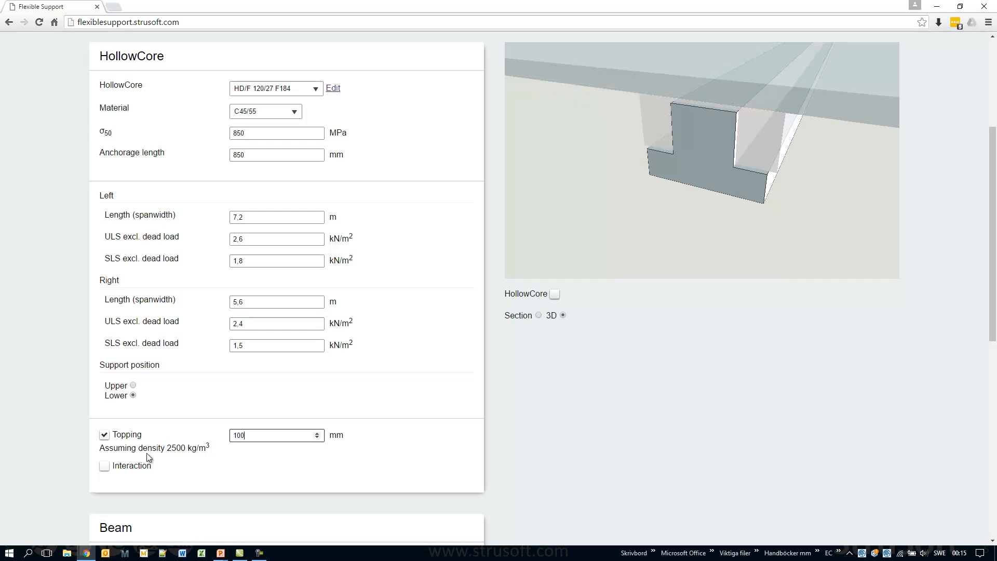
- Enable interaction for the topping, try concrete C16/20, and settle on C25/30
left_click(102, 472)
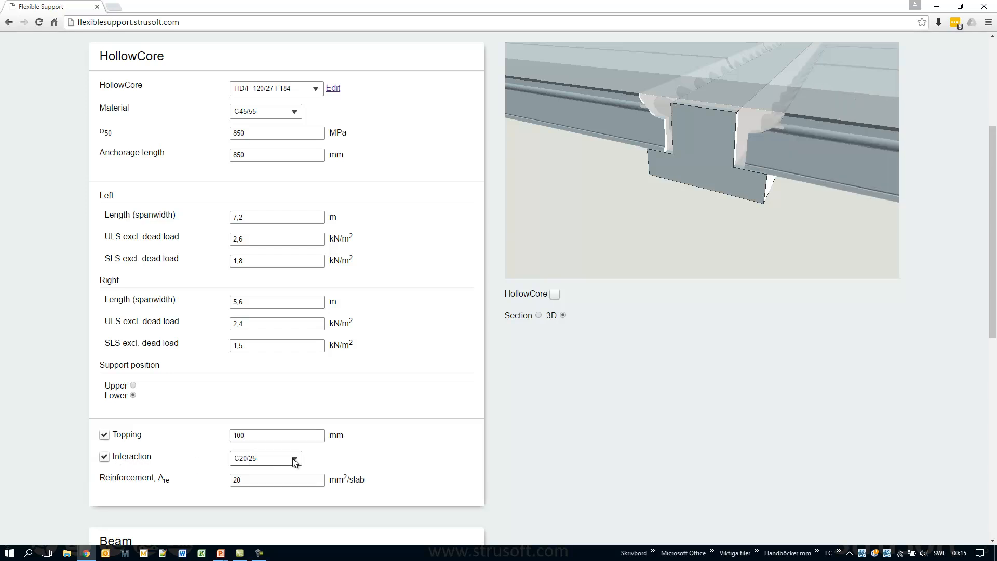
left_click(262, 461)
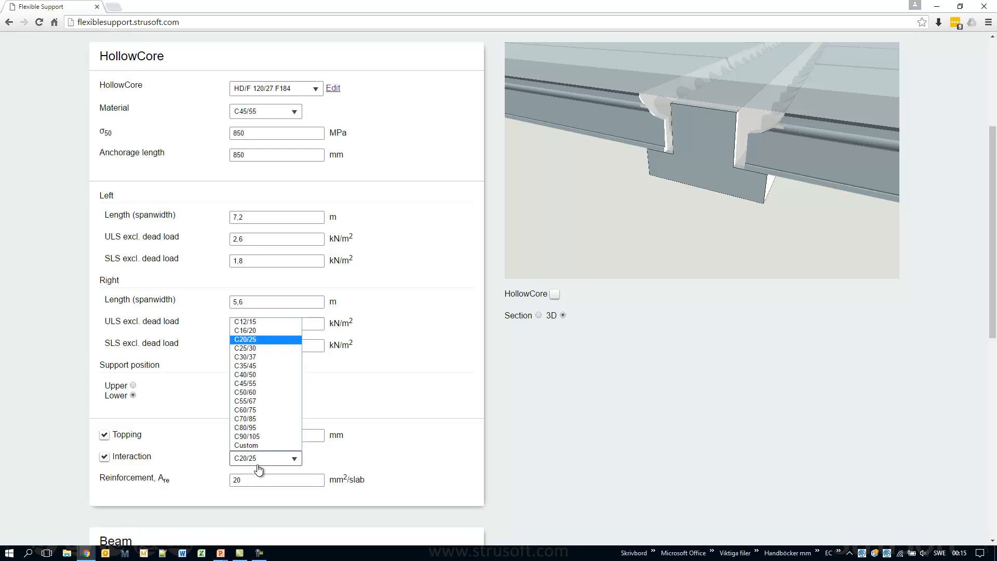
left_click(253, 333)
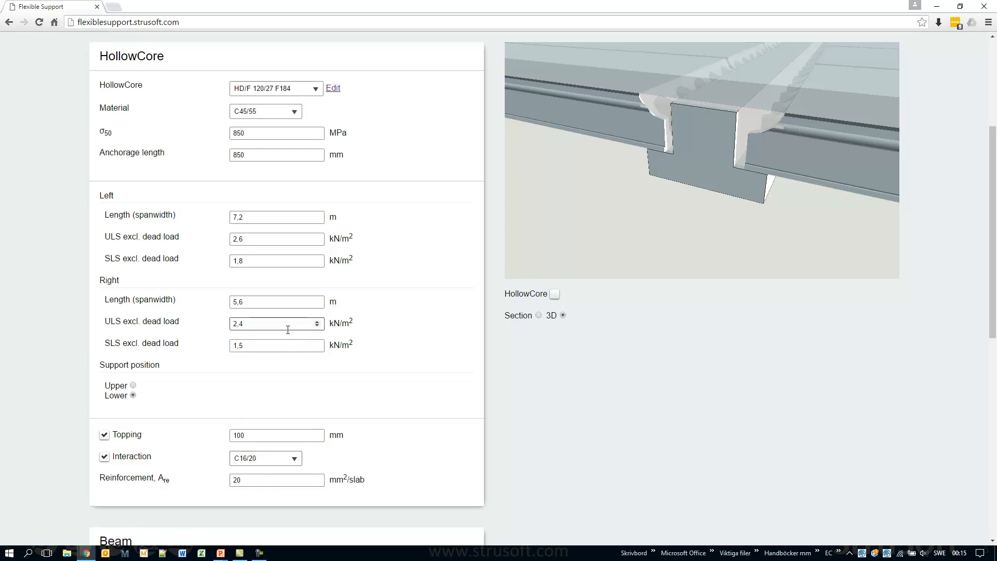
left_click(272, 456)
left_click(255, 347)
- Try the HSQ beam type with section HSQ no 1
scroll(426, 476, "down", 6)
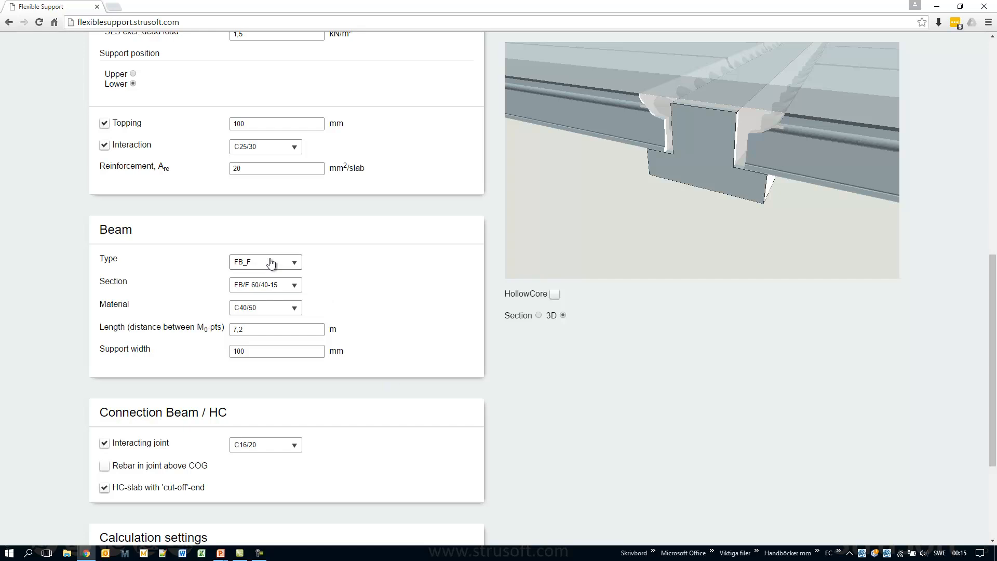
left_click(271, 262)
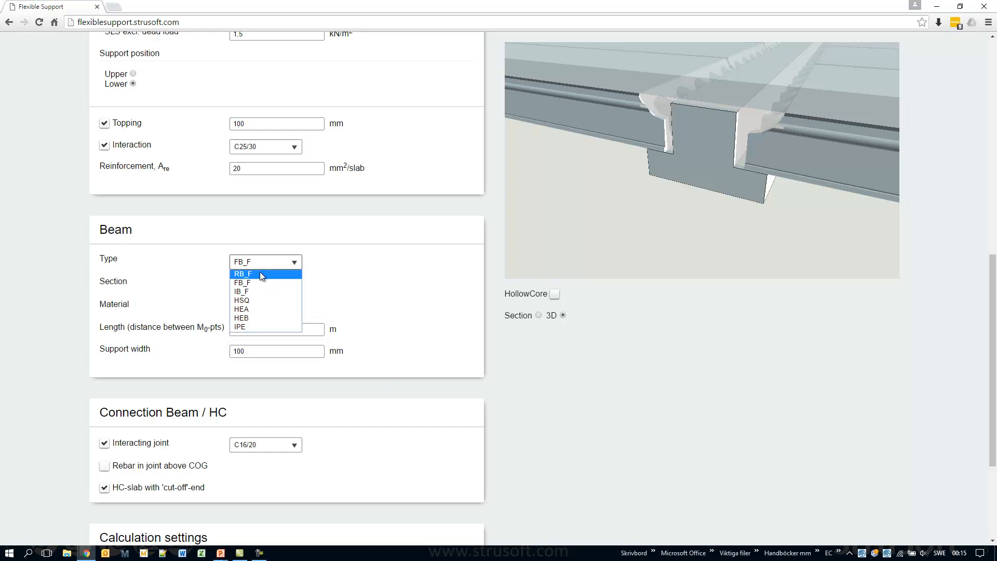
left_click(251, 301)
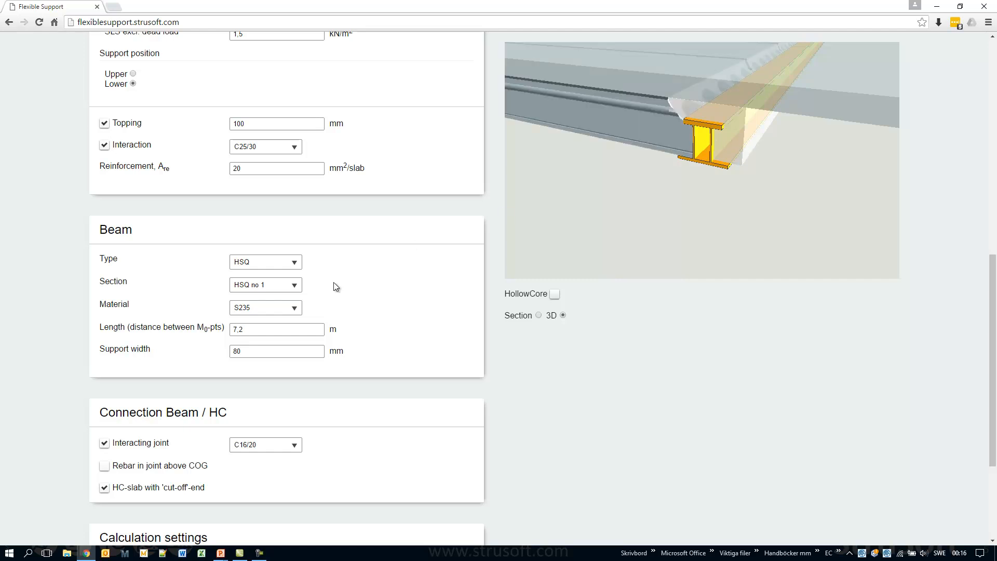
left_click(251, 288)
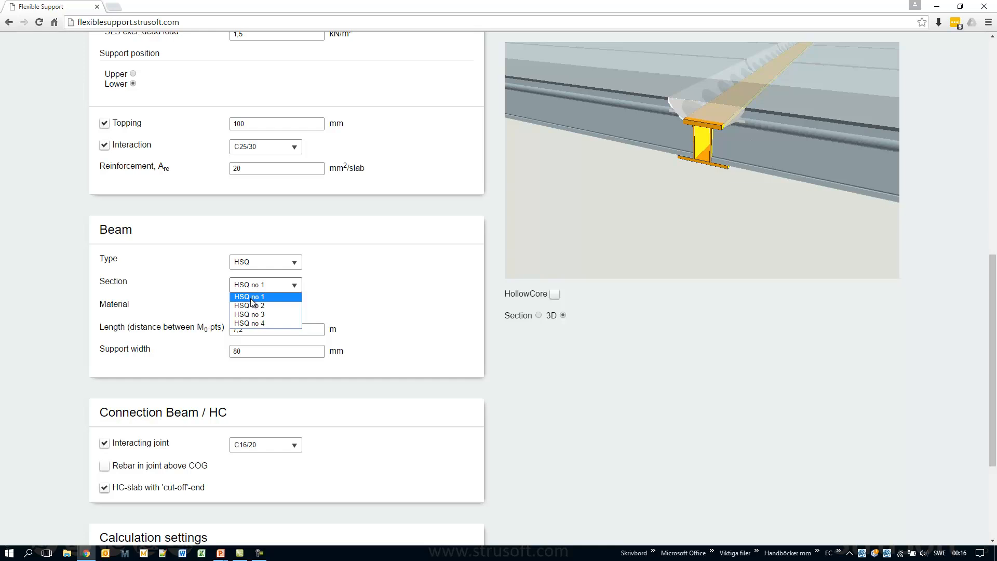
left_click(260, 292)
- Try the HEA beam type and switch back to HSQ
left_click(262, 263)
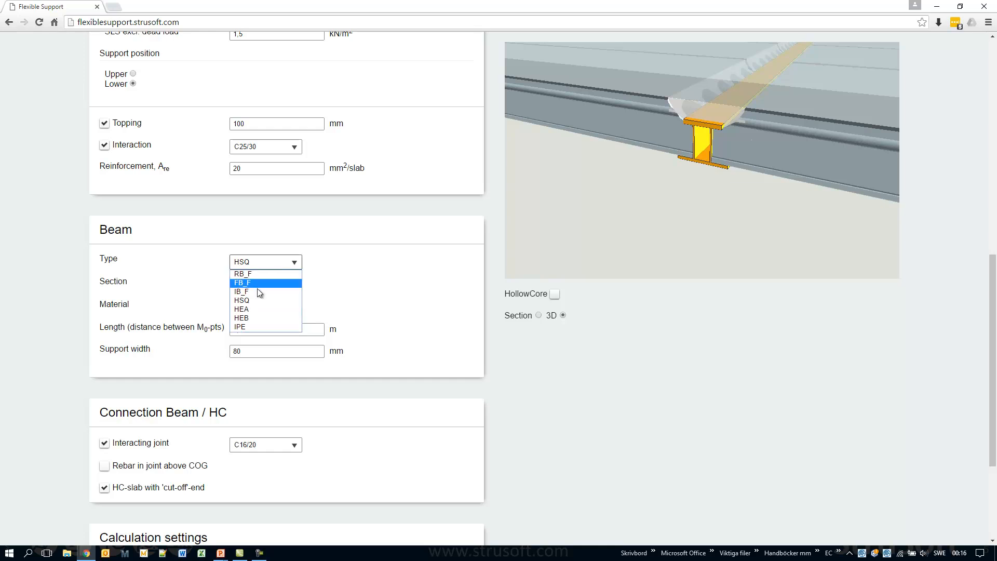
left_click(262, 309)
left_click(265, 263)
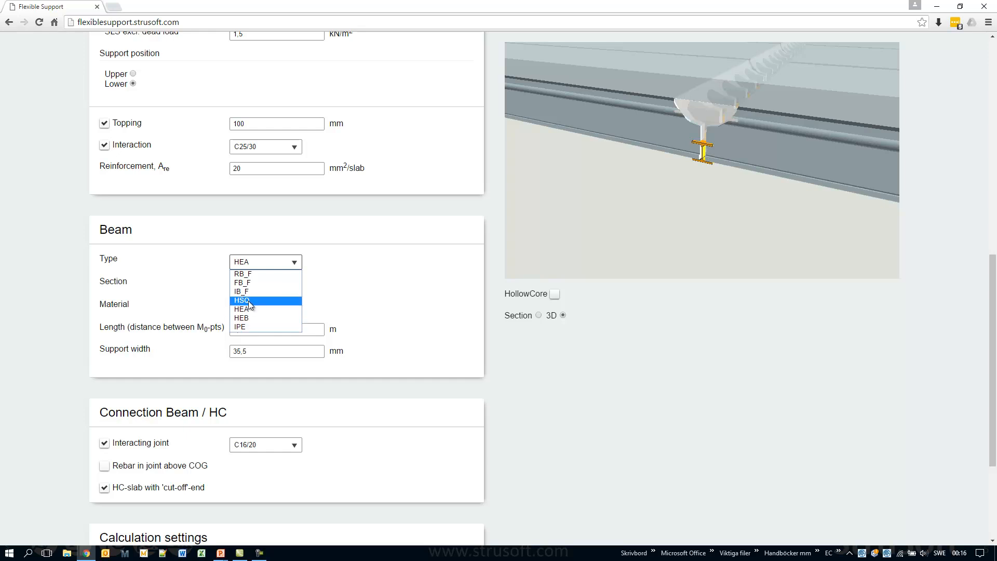
left_click(248, 301)
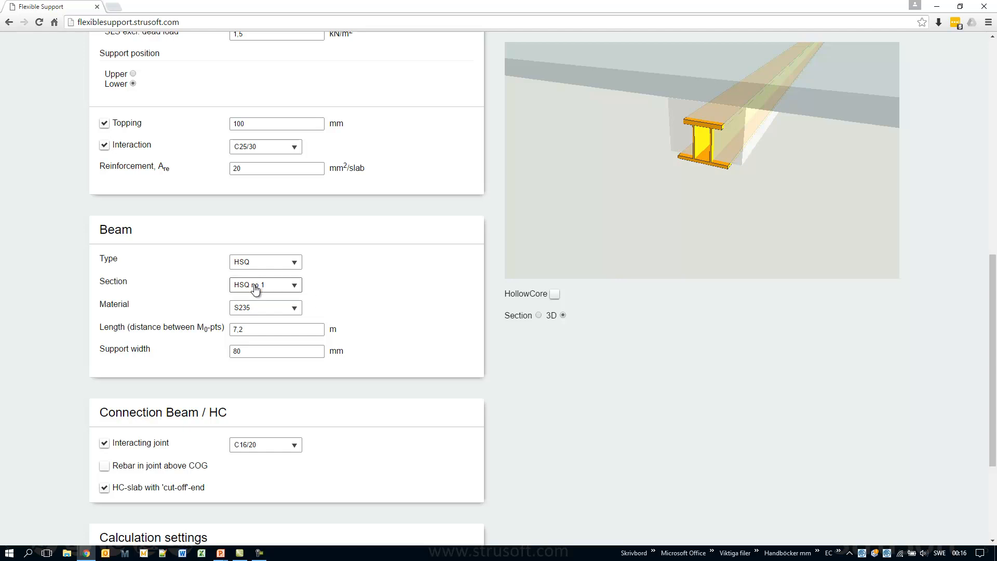
- Set the beam type to FB_F and its support width to 100 mm
left_click(253, 265)
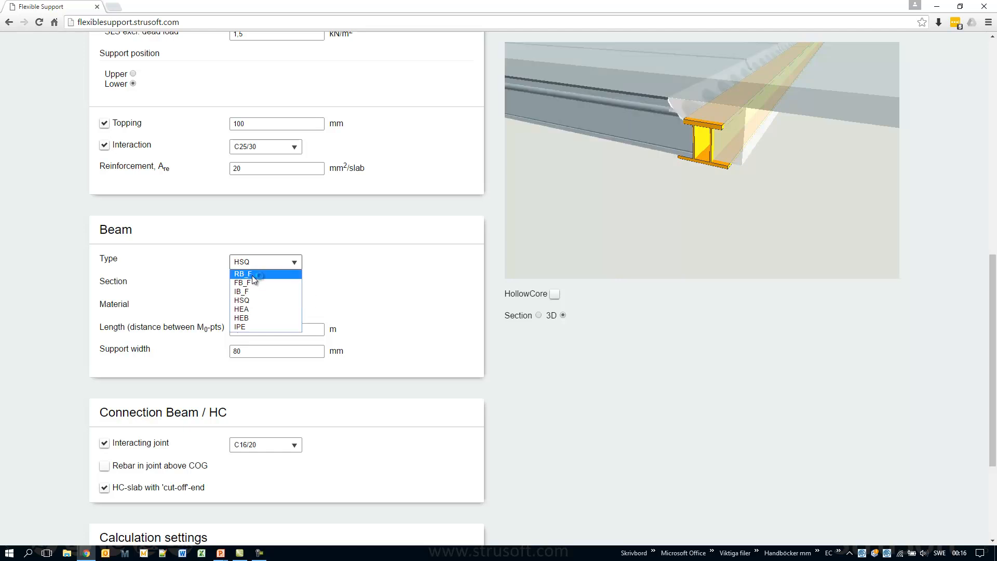
left_click(253, 283)
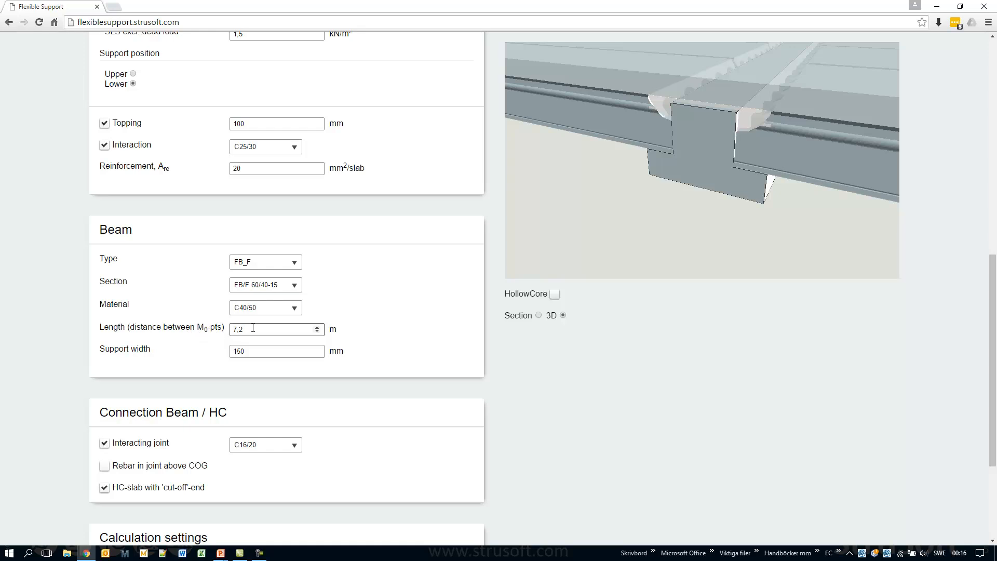
left_click_drag(258, 354, 173, 348)
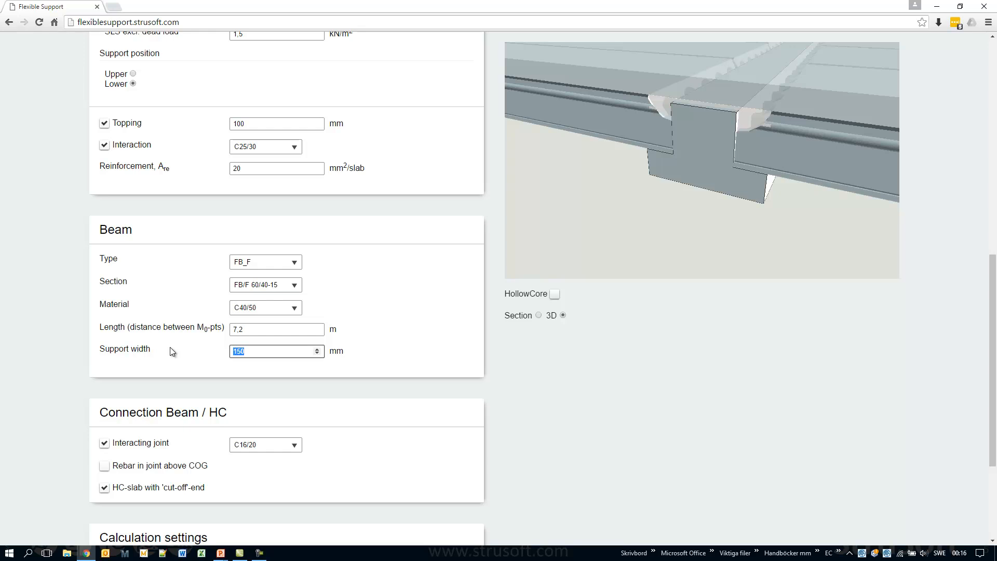
type("100")
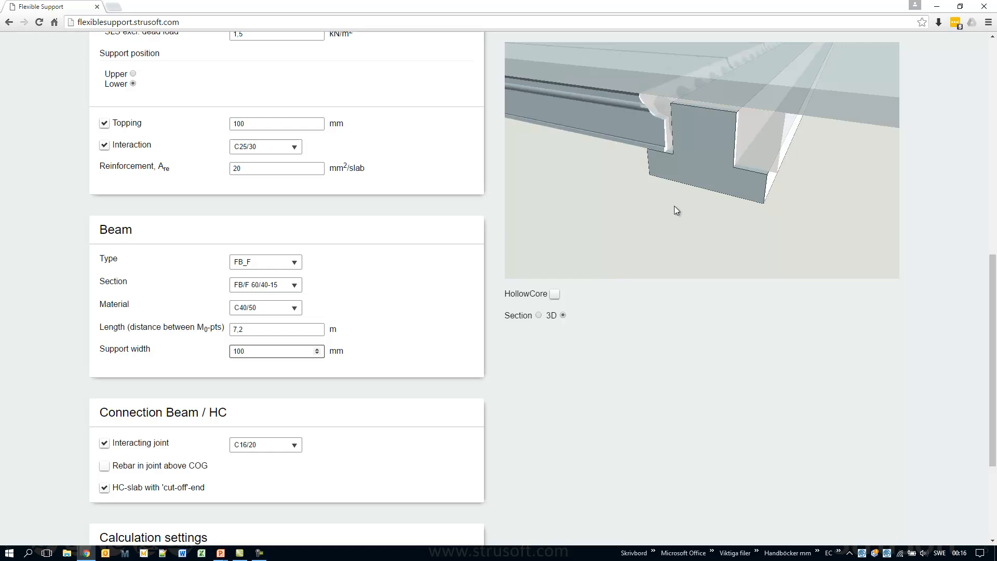
left_click(429, 366)
- Try the option for rebar in the joint above COG, and bring the calculation settings into view
scroll(419, 367, "down", 1)
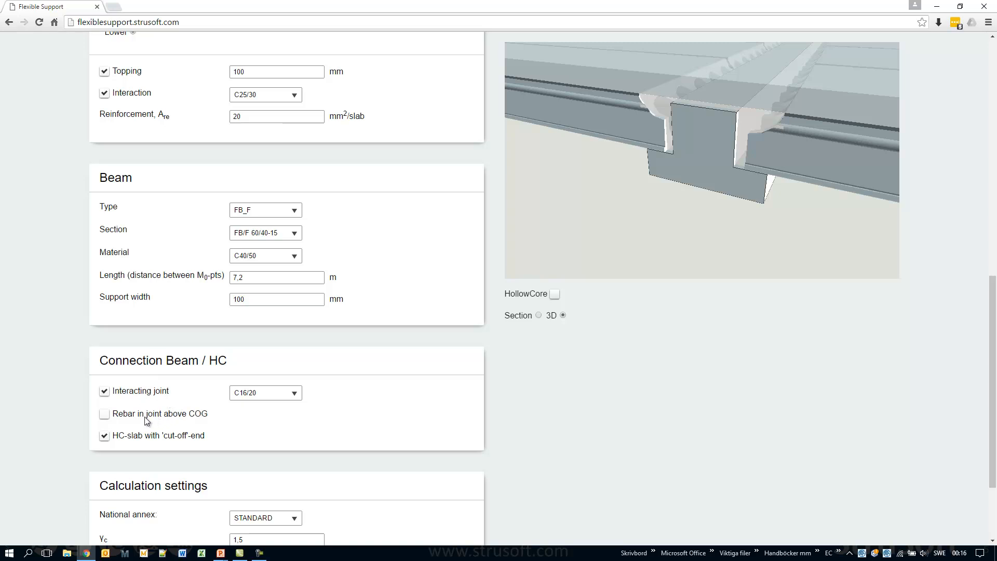
left_click(105, 414)
scroll(385, 382, "down", 3)
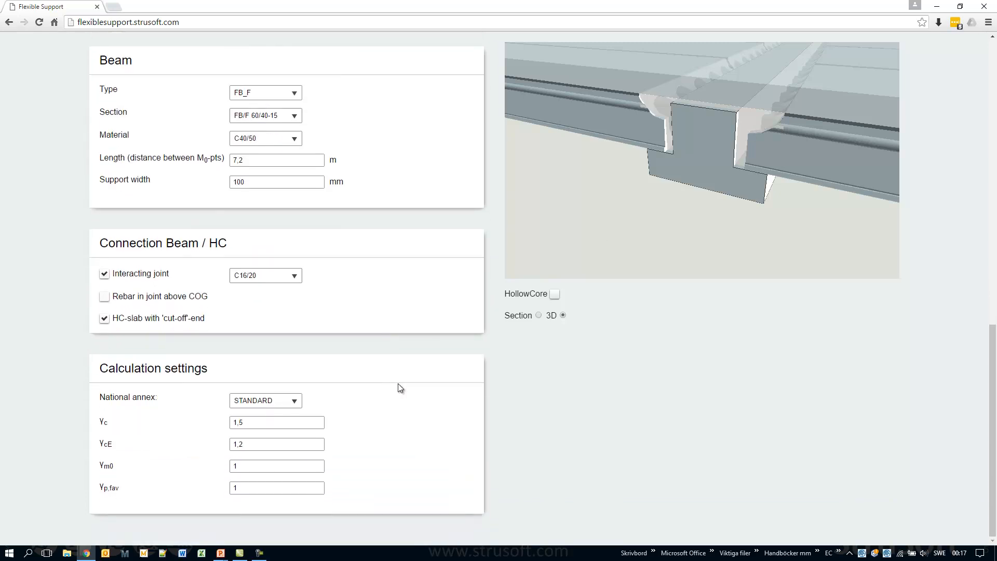
- Try the CUSTOM national annex in the calculation settings and switch back to STANDARD
left_click(269, 403)
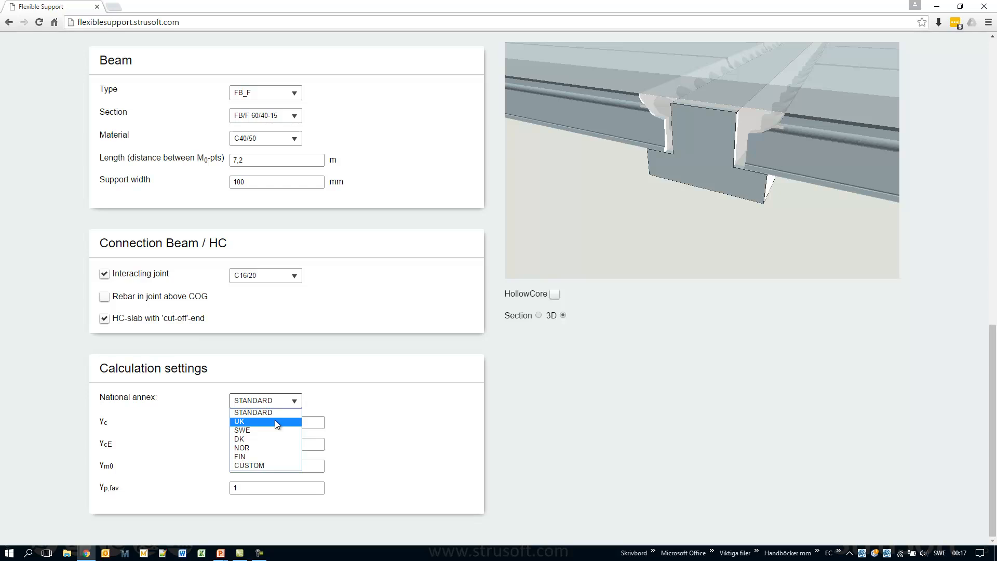
left_click(265, 466)
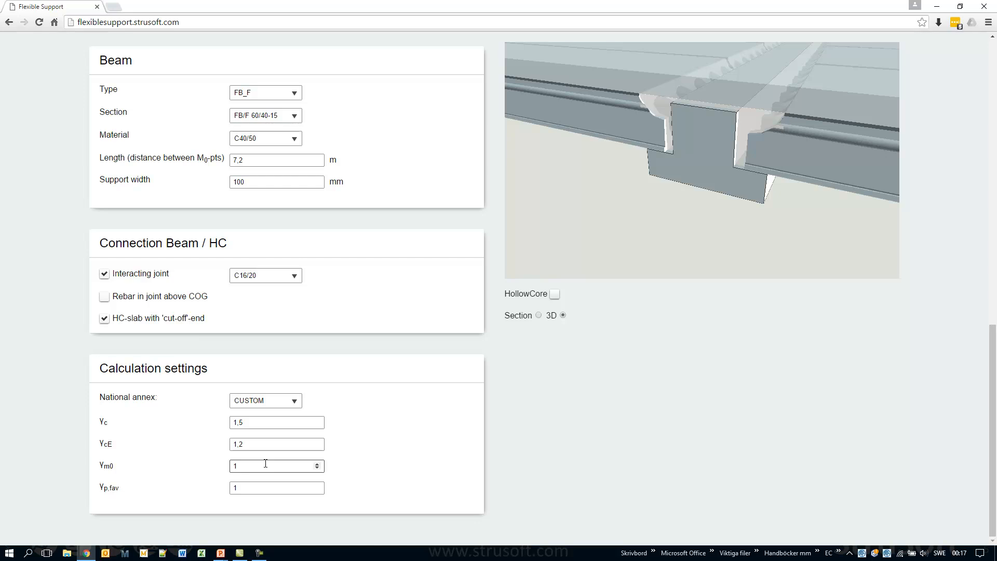
left_click(274, 401)
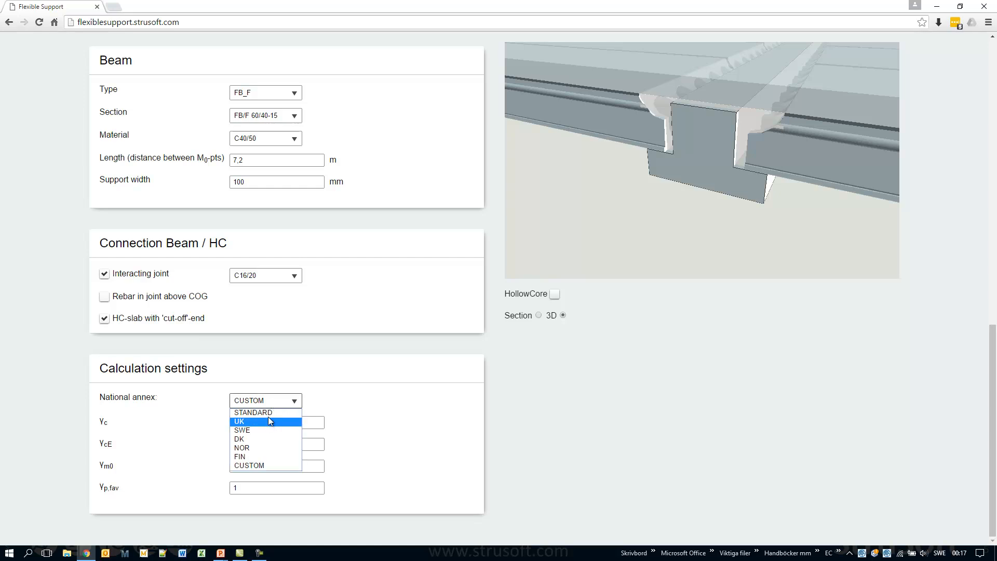
left_click(267, 413)
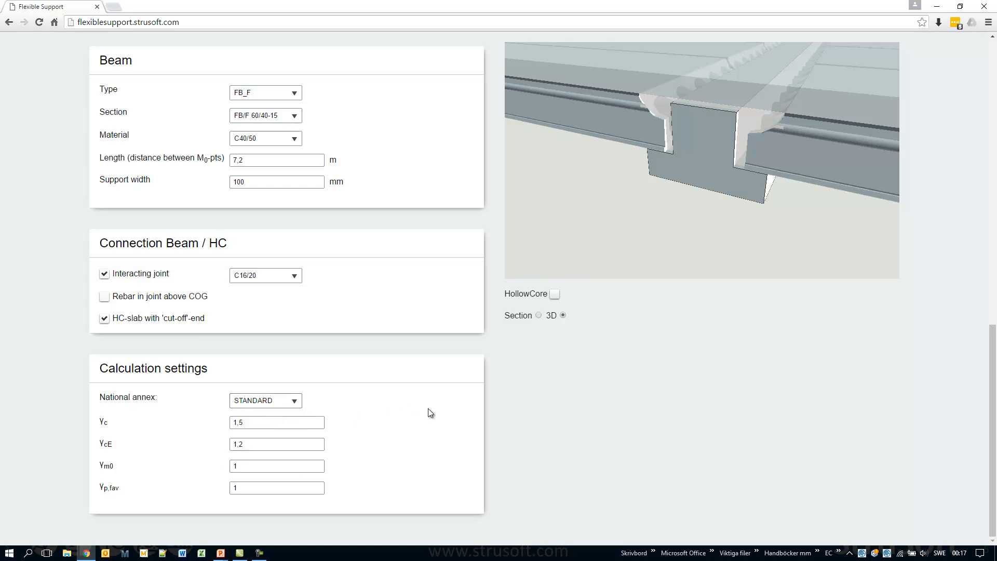
- Run the flexible support calculation and review the ULS and SLS results
scroll(431, 413, "up", 13)
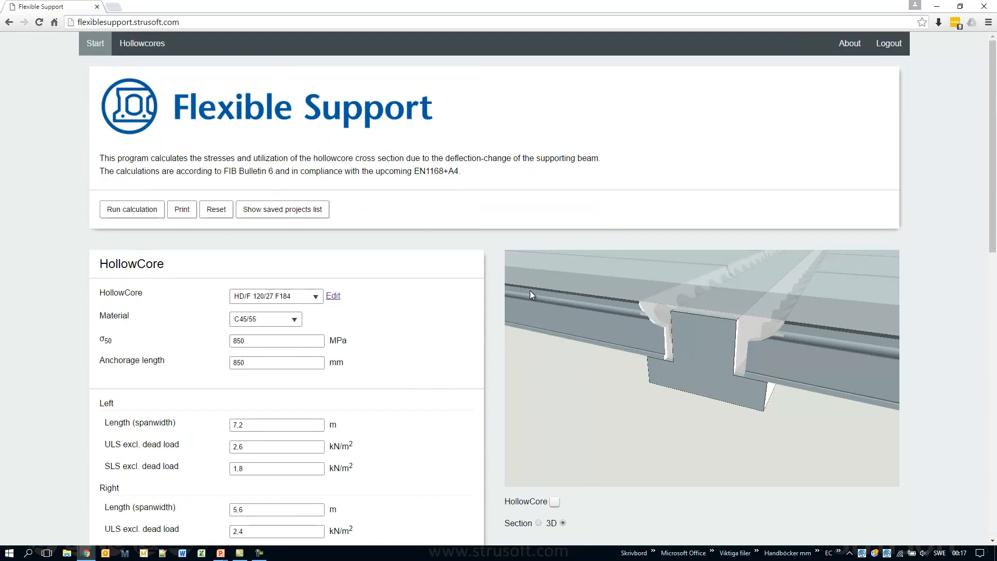
left_click(127, 209)
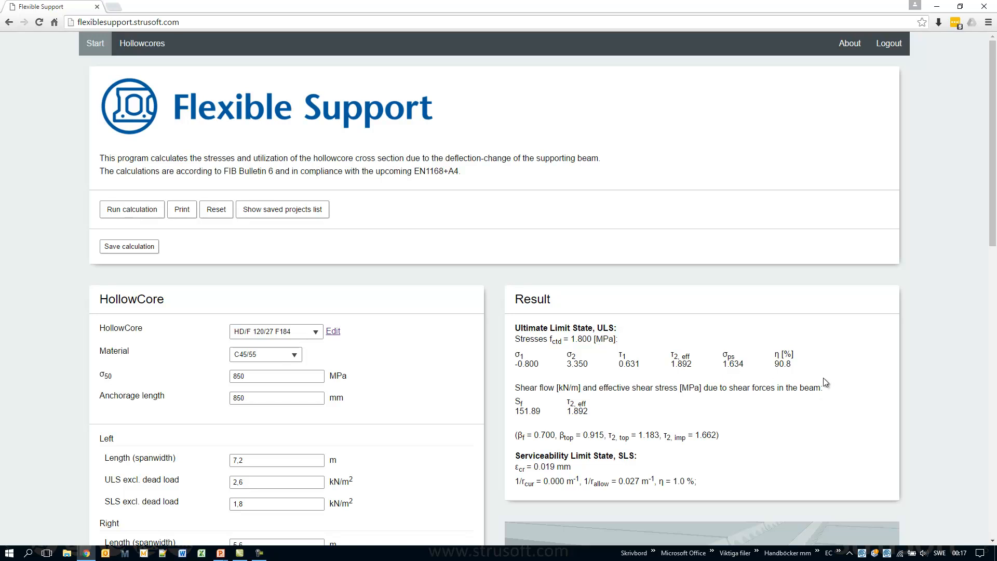
scroll(808, 356, "down", 3)
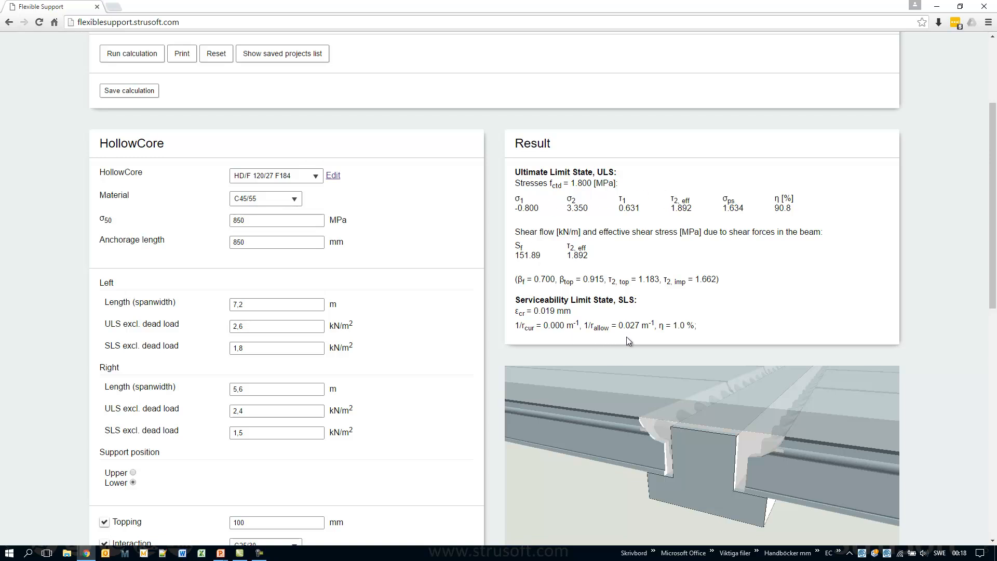
- Inspect the beam and slab connection model from different 3D angles and in the section view
scroll(611, 338, "down", 5)
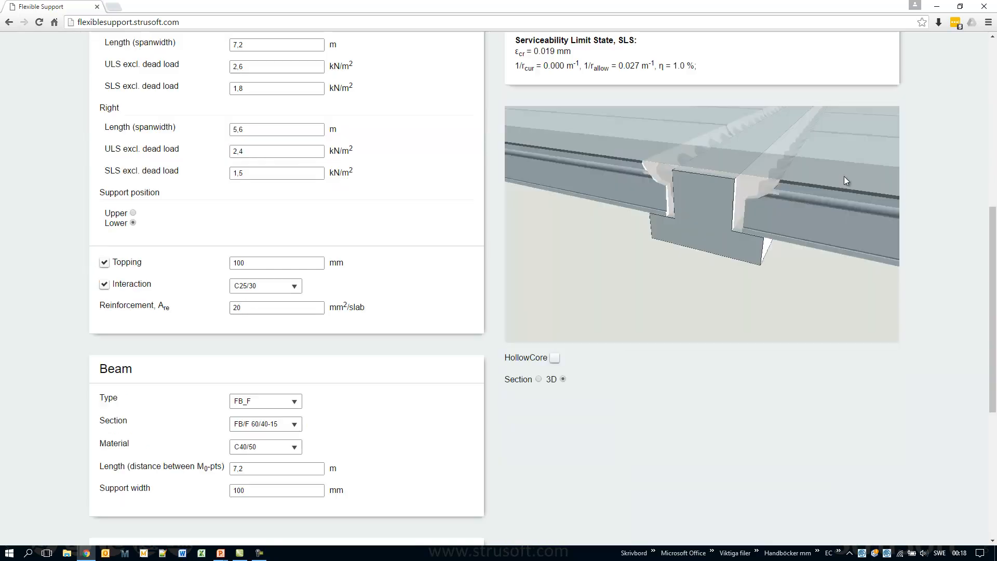
mouse_move(625, 204)
left_mouse_down()
mouse_move(670, 189)
mouse_move(629, 206)
left_mouse_up()
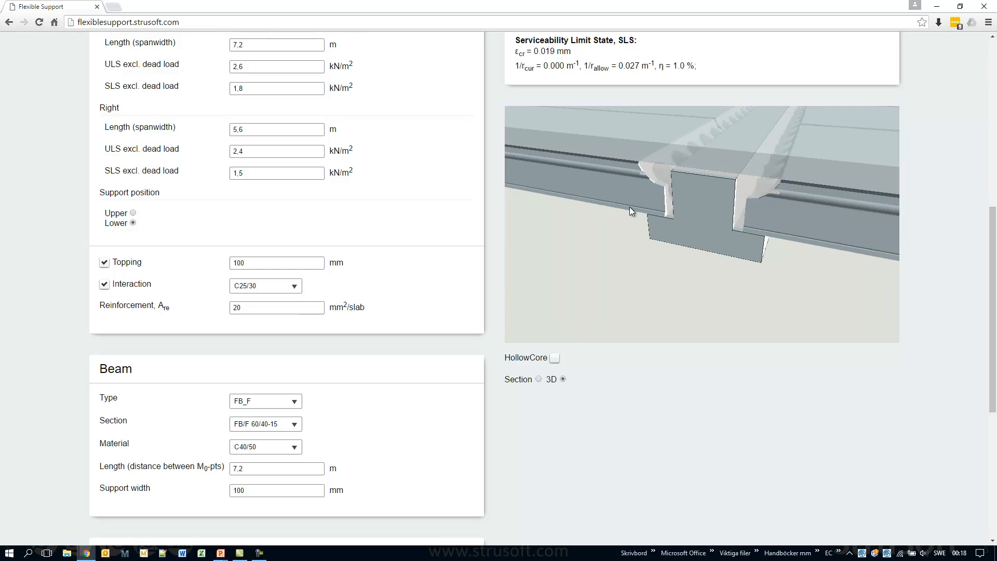
left_click_drag(624, 299, 717, 210)
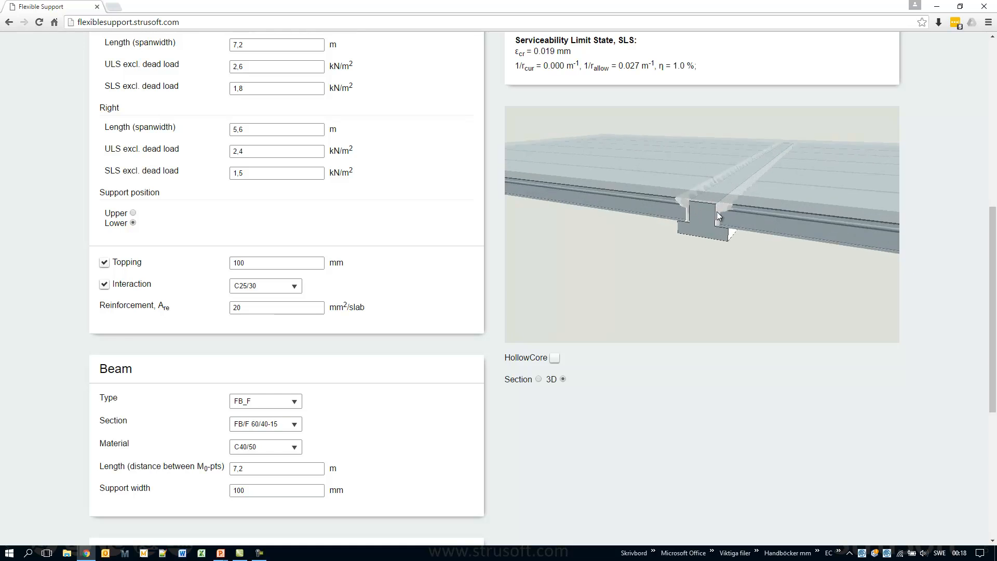
left_click(554, 359)
left_click(538, 379)
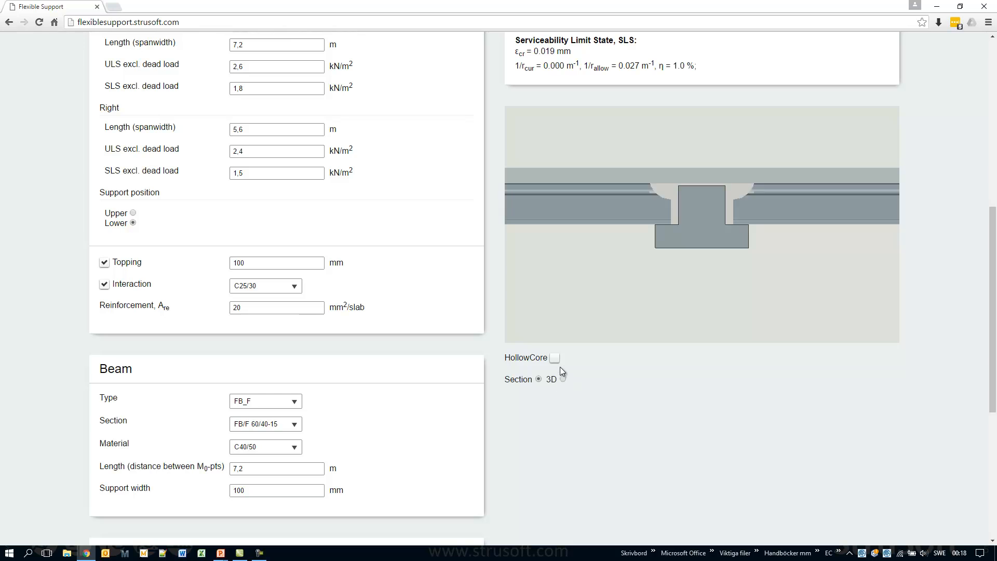
- Display the hollowcore slab alone in section and 3D, examine it from several angles, and return to the connection model
left_click(555, 359)
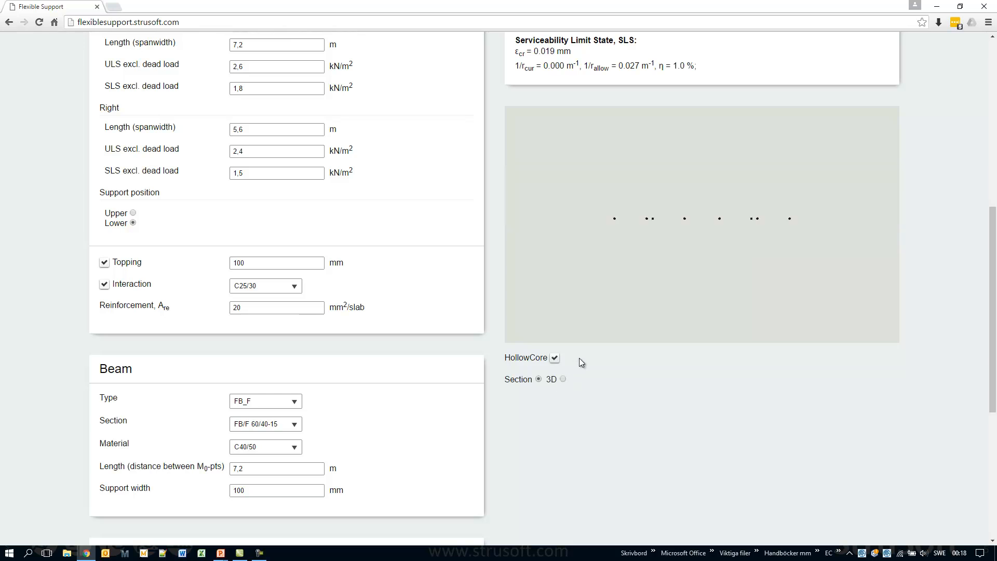
left_click(563, 380)
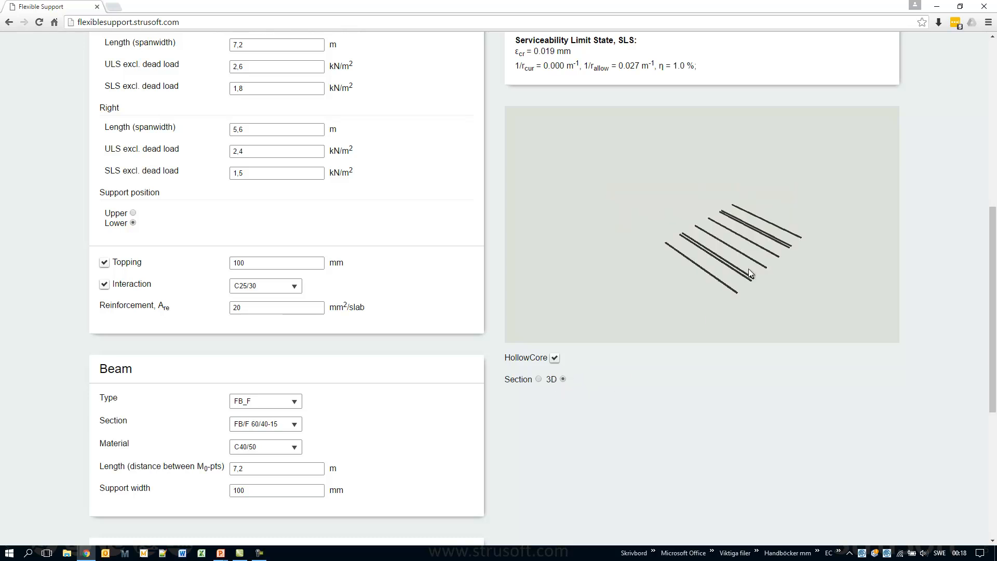
left_click_drag(784, 264, 816, 201)
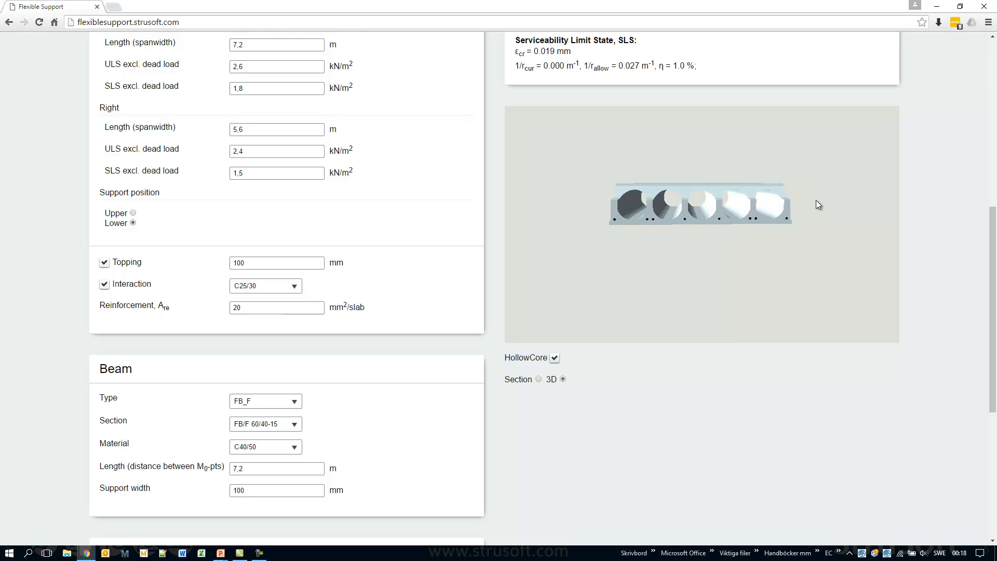
left_click_drag(744, 223, 702, 248)
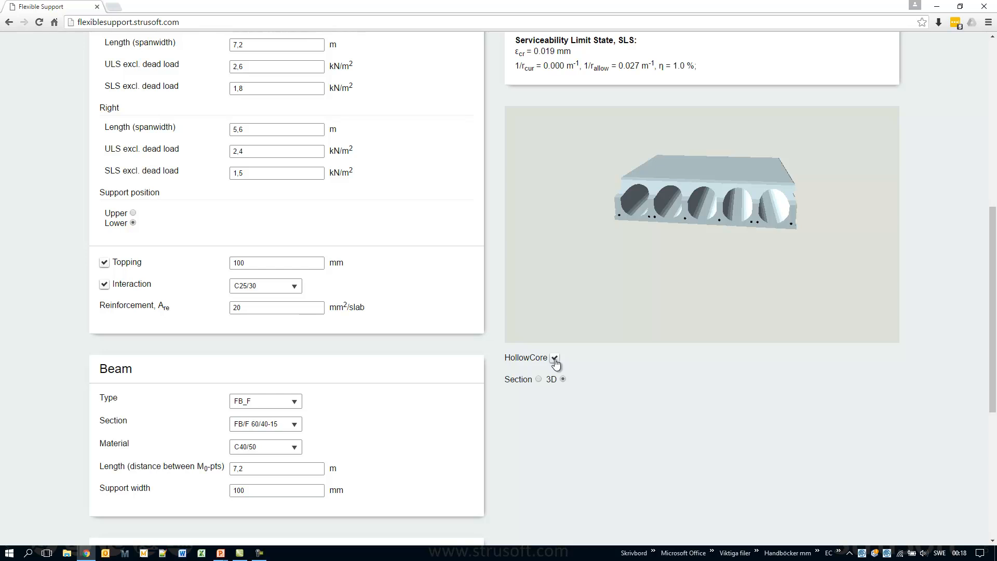
left_click(555, 358)
- Open the printable calculation report and review its input, loading and output sections
scroll(954, 246, "up", 8)
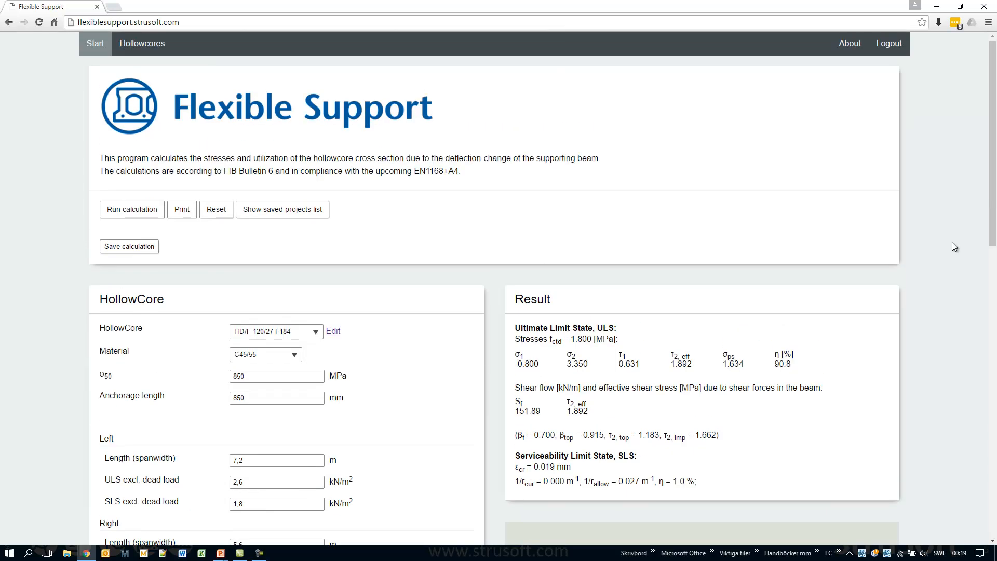
left_click(177, 214)
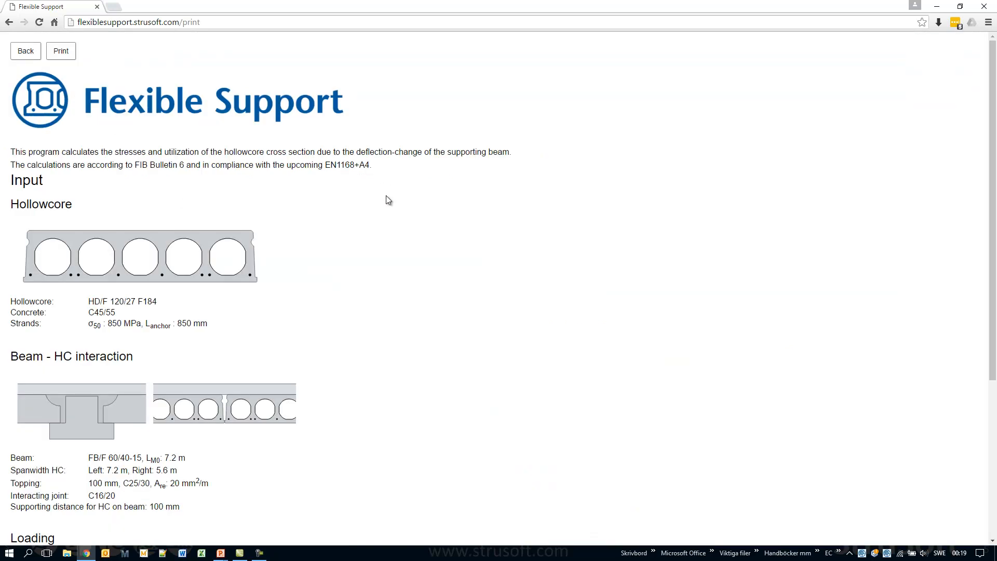
scroll(279, 268, "down", 5)
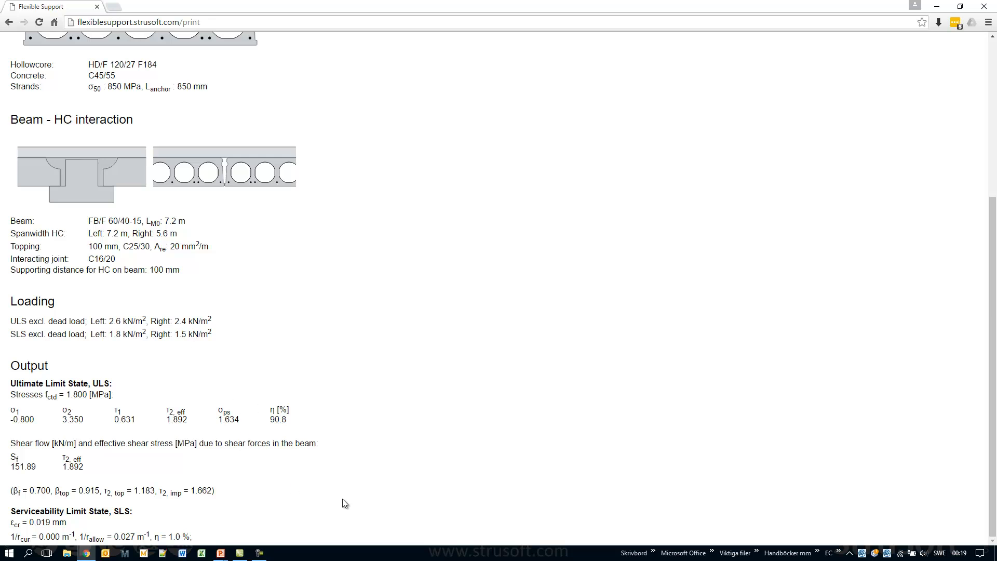
scroll(343, 498, "up", 5)
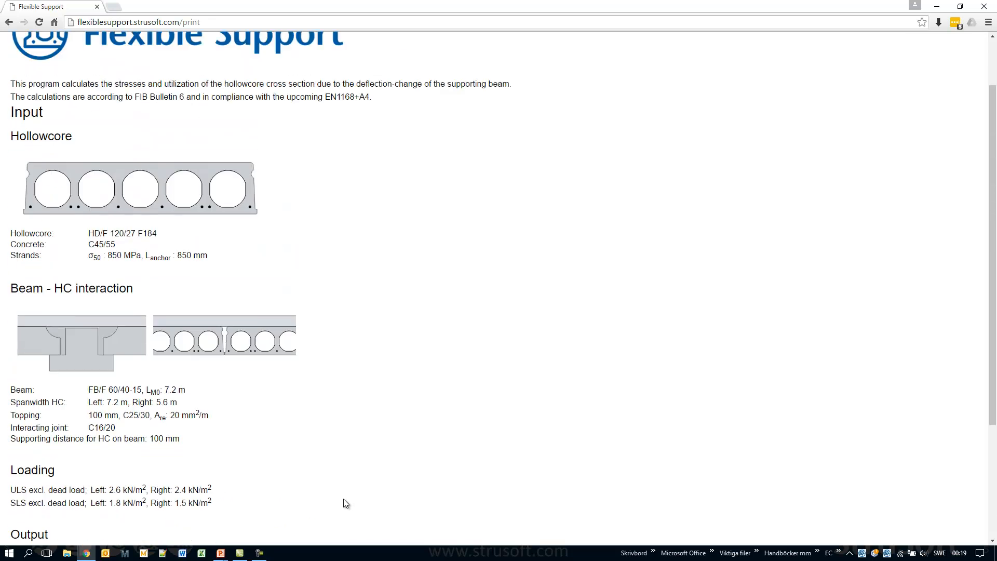